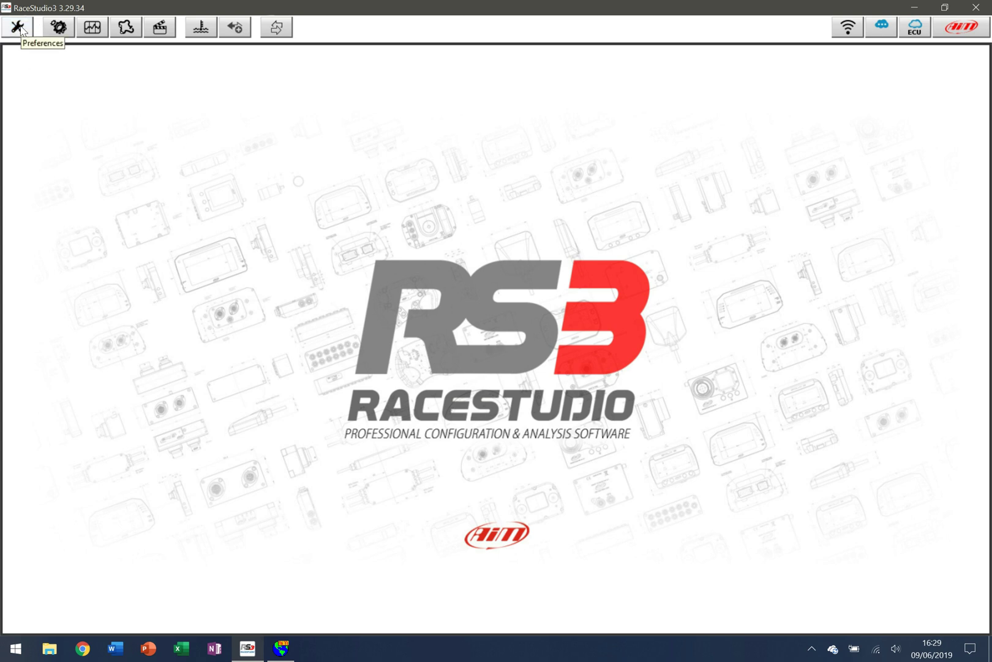
Open the Data Download preferences from the wrench Preferences menu
click(19, 29)
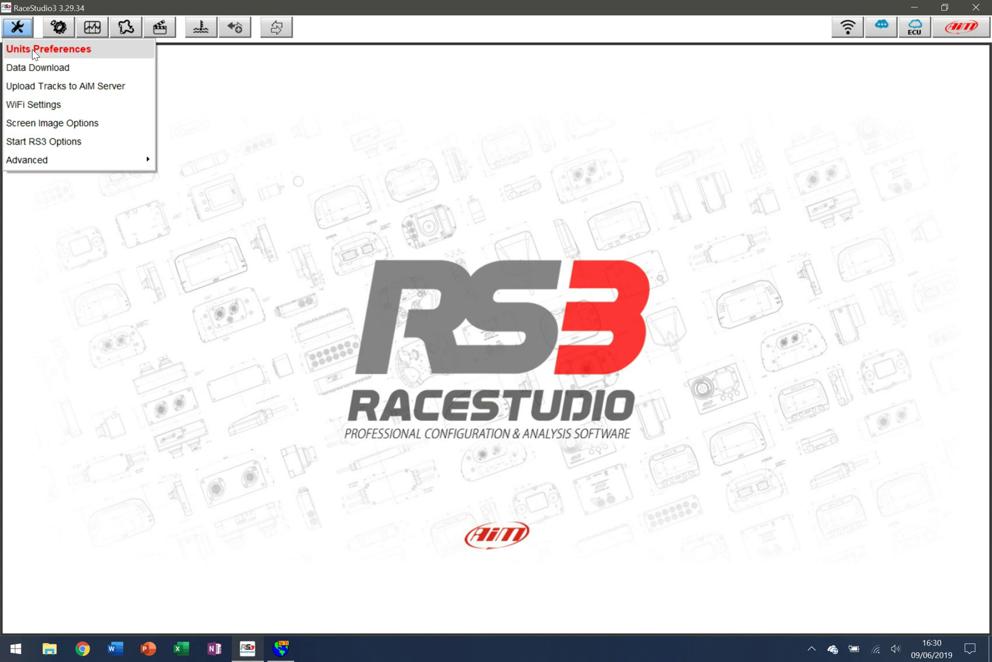
click(49, 69)
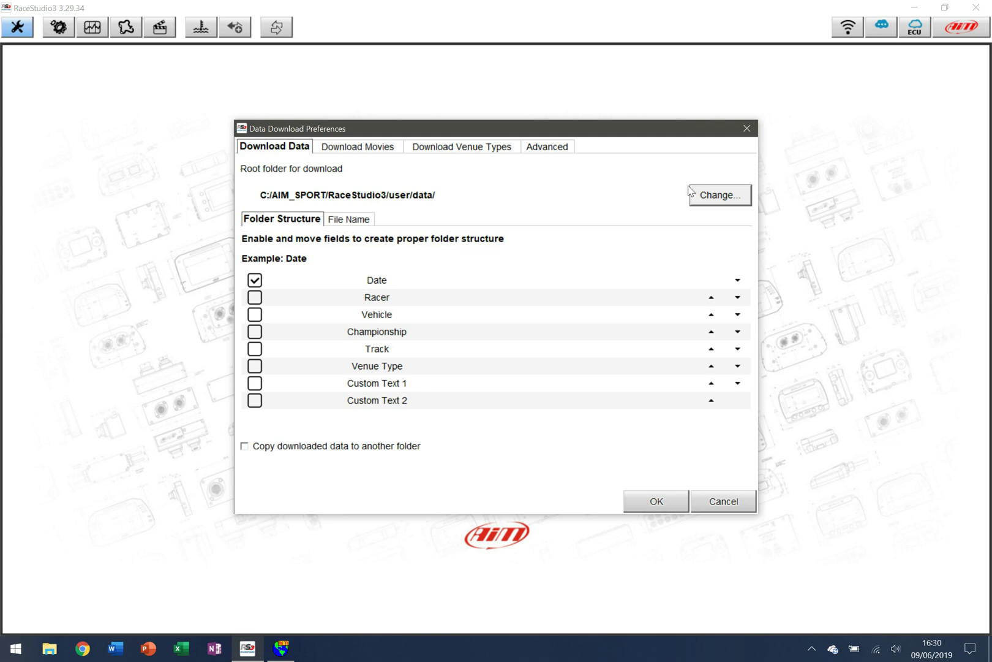
click(737, 193)
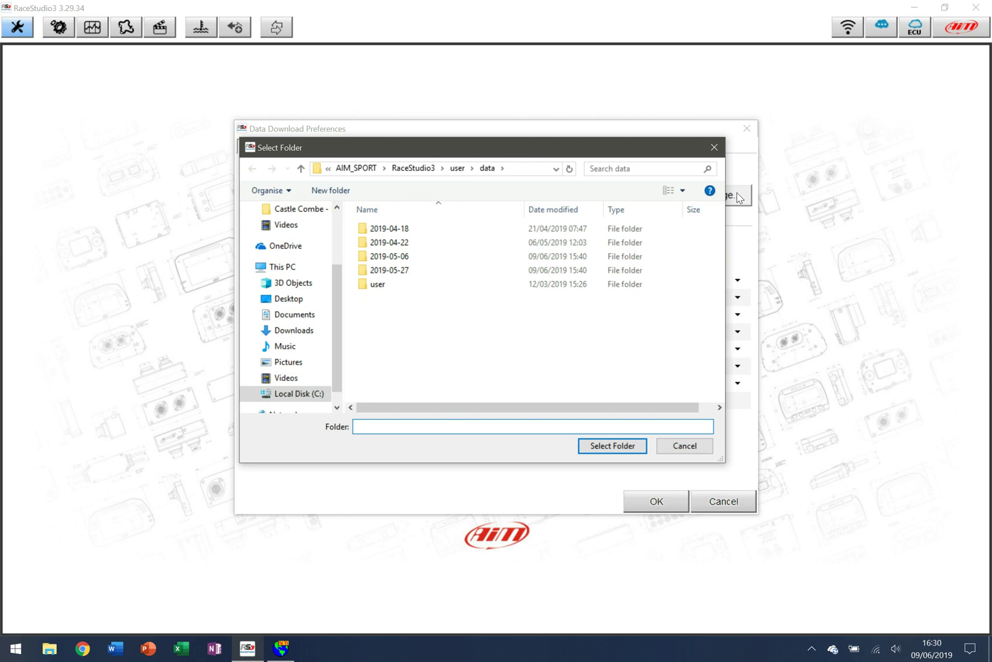
click(702, 445)
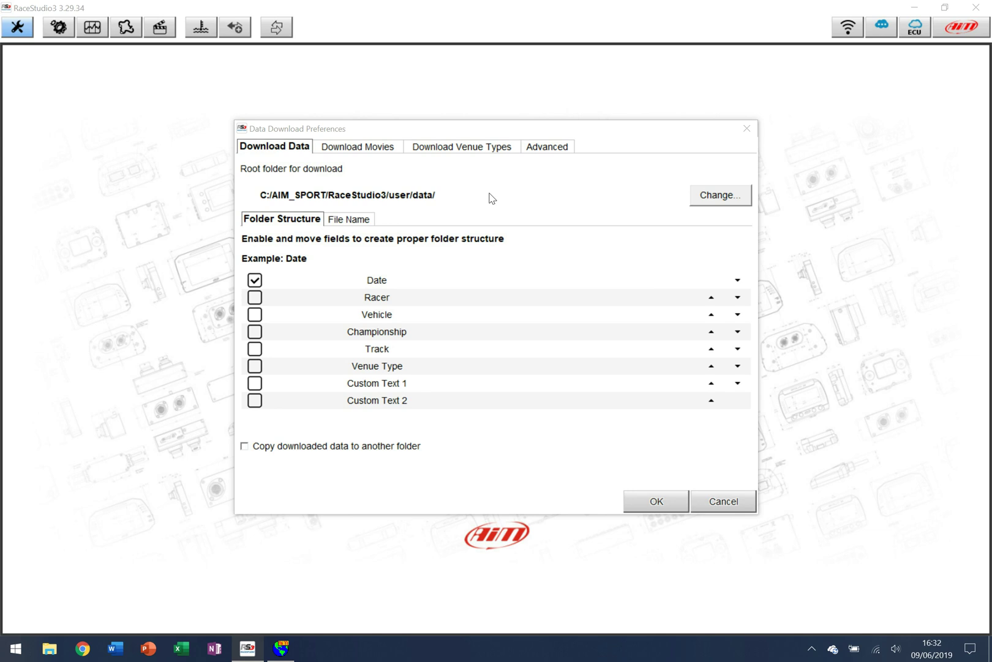
Show the File Name settings built from Racer, Vehicle, Track and Venue Type
click(346, 220)
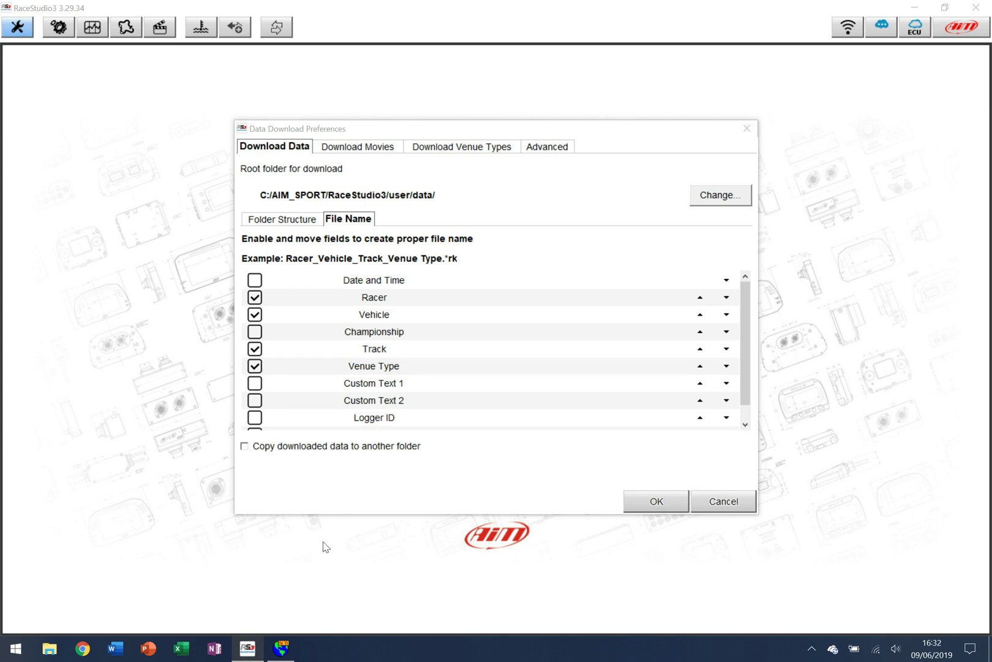
click(283, 220)
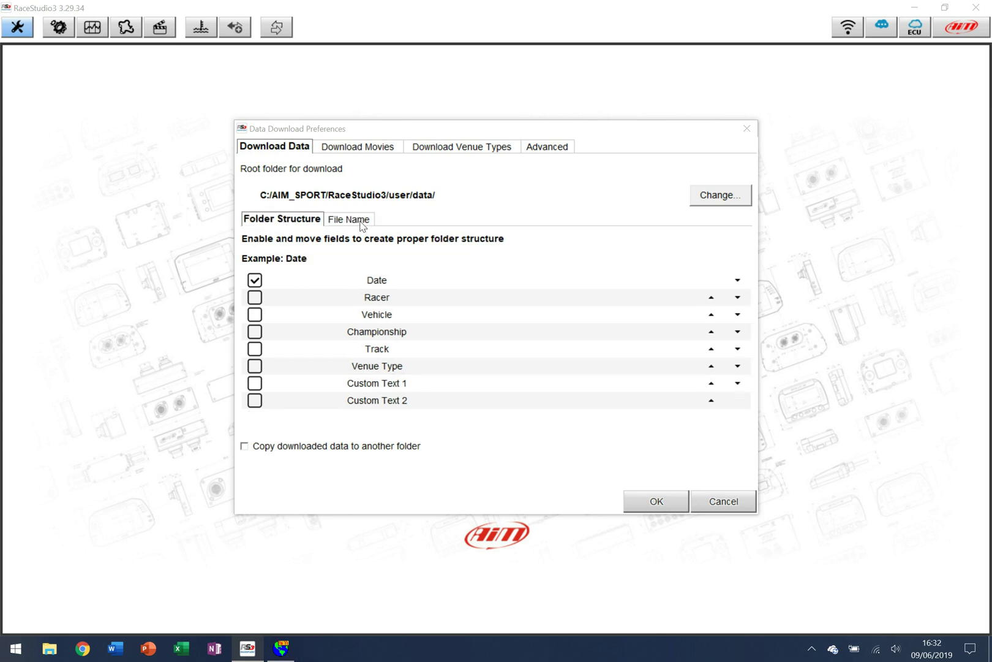
click(347, 219)
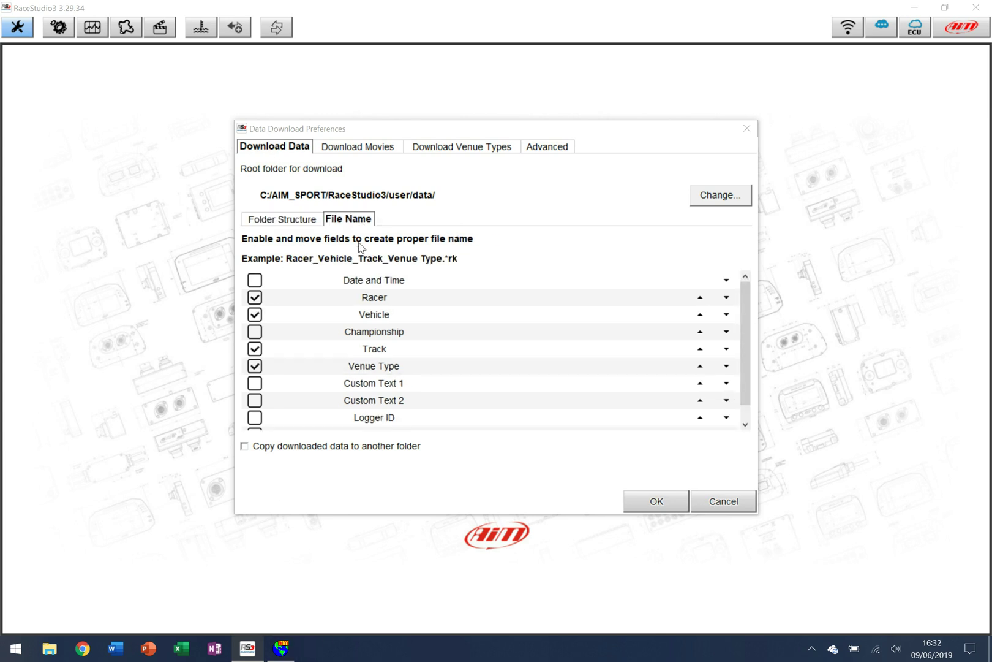
Switch to RS2Analysis and scroll its test table to the File path and File name columns
click(282, 650)
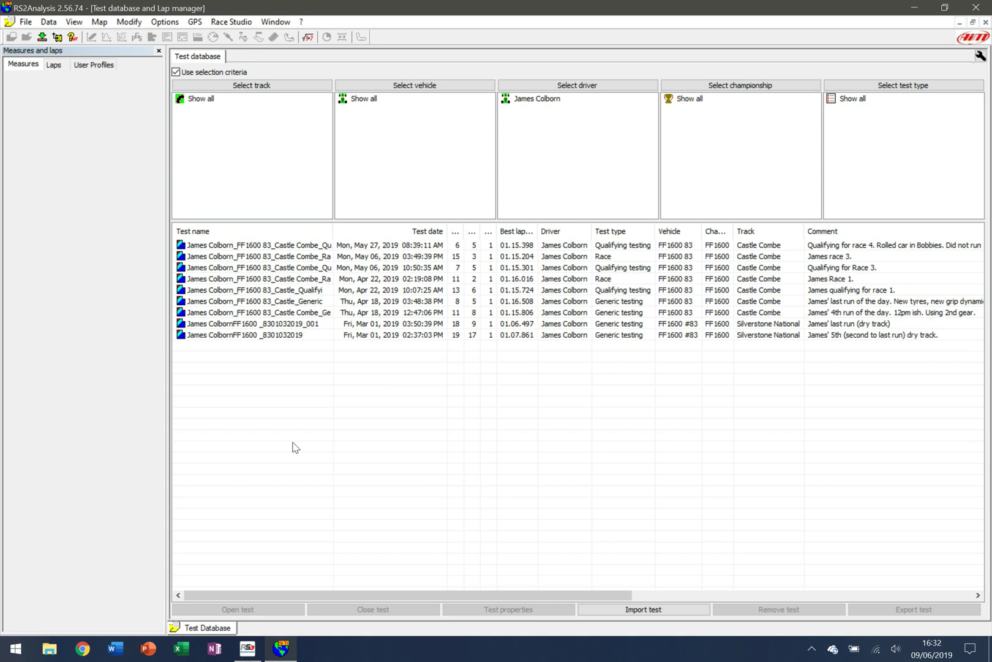
drag(439, 595, 838, 596)
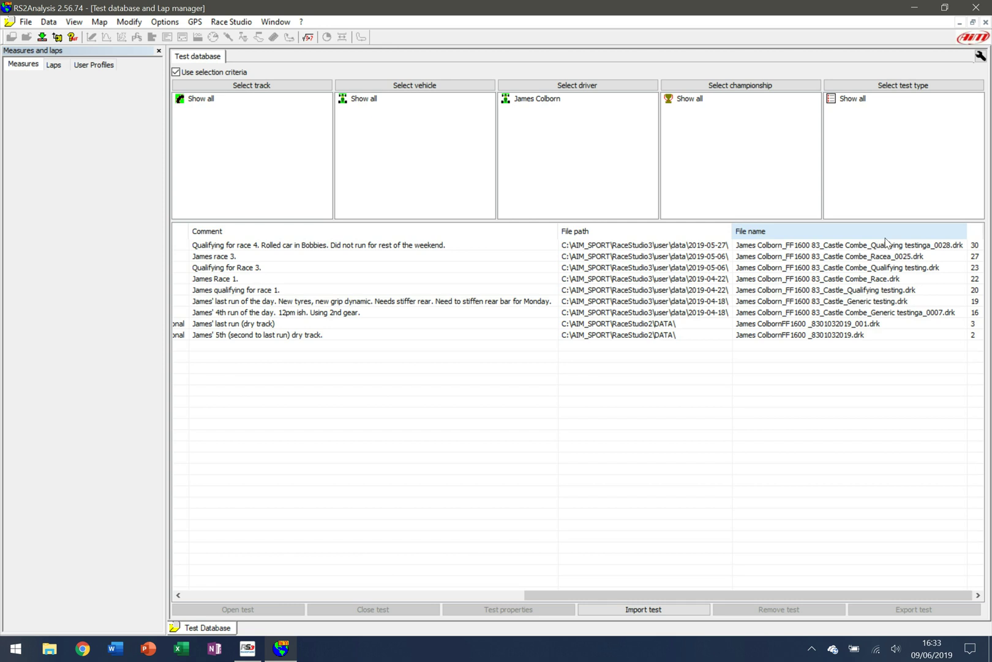
Return to RaceStudio 3 and show the Download Venue Types list
click(253, 650)
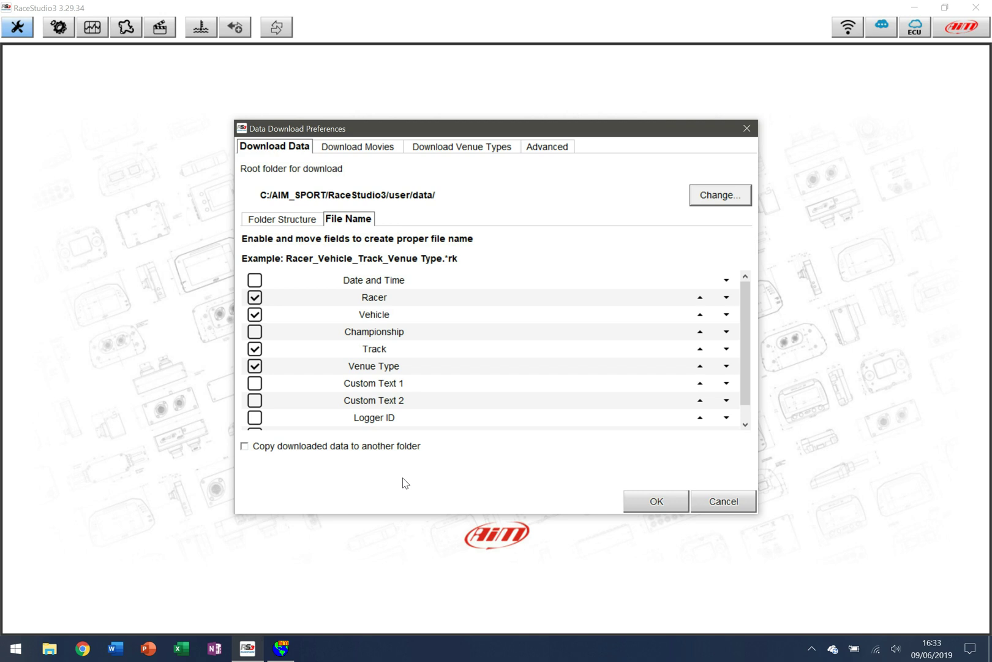
click(470, 149)
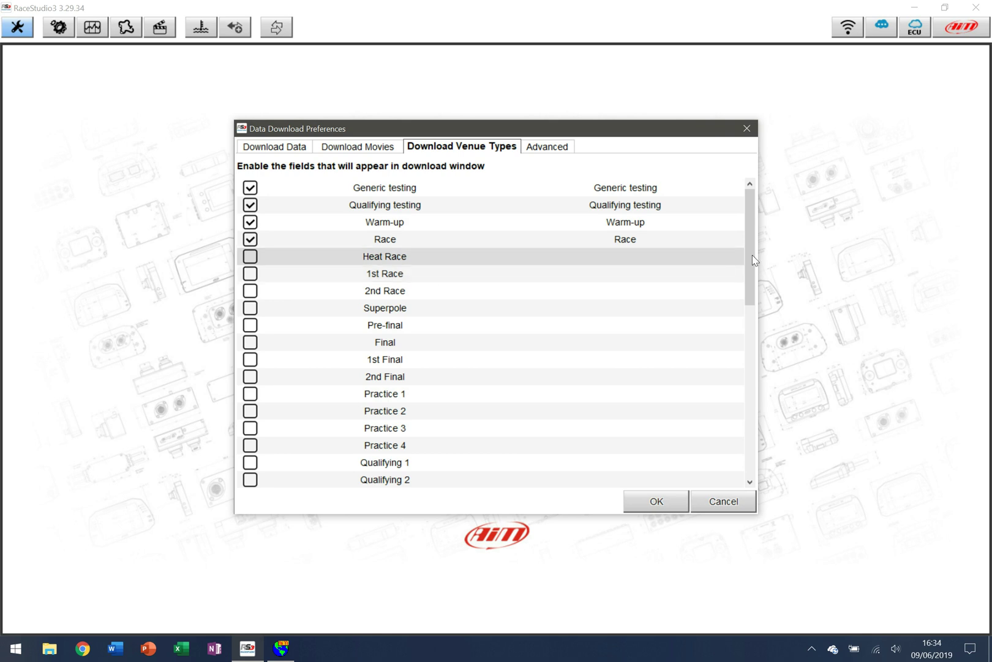
Turn off Warm-up and Qualifying testing, and turn on 1st Race and 2nd Race
click(253, 224)
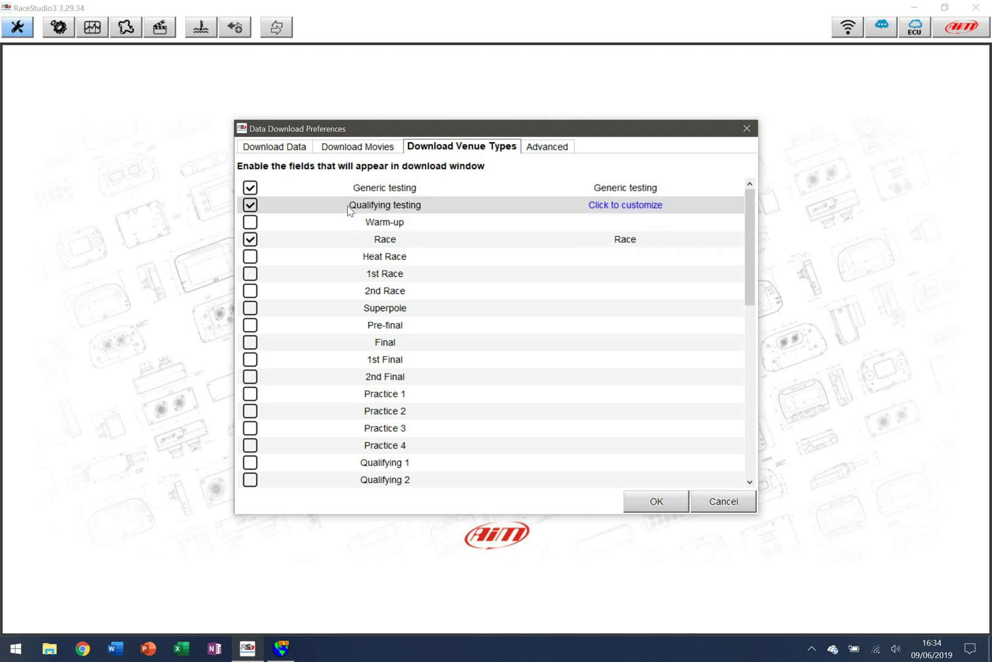
click(252, 205)
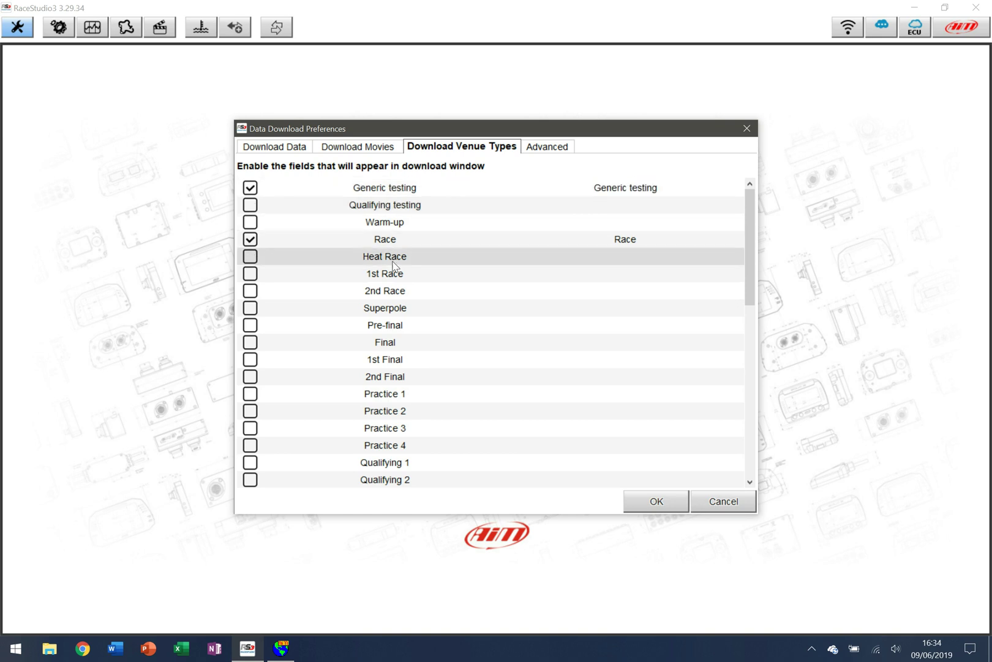
mouse_move(416, 239)
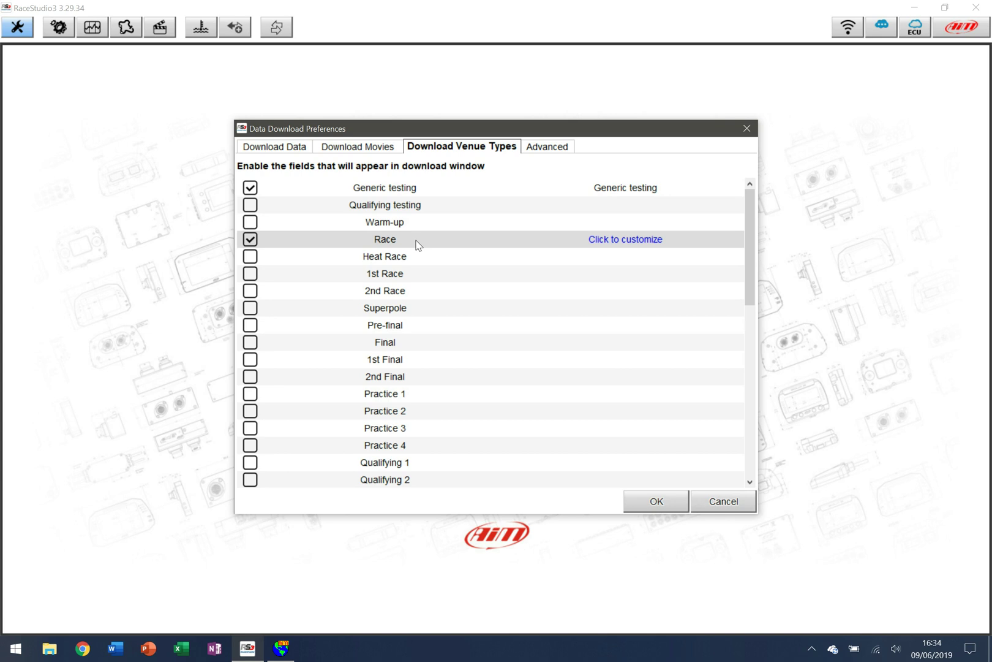
click(256, 276)
click(251, 290)
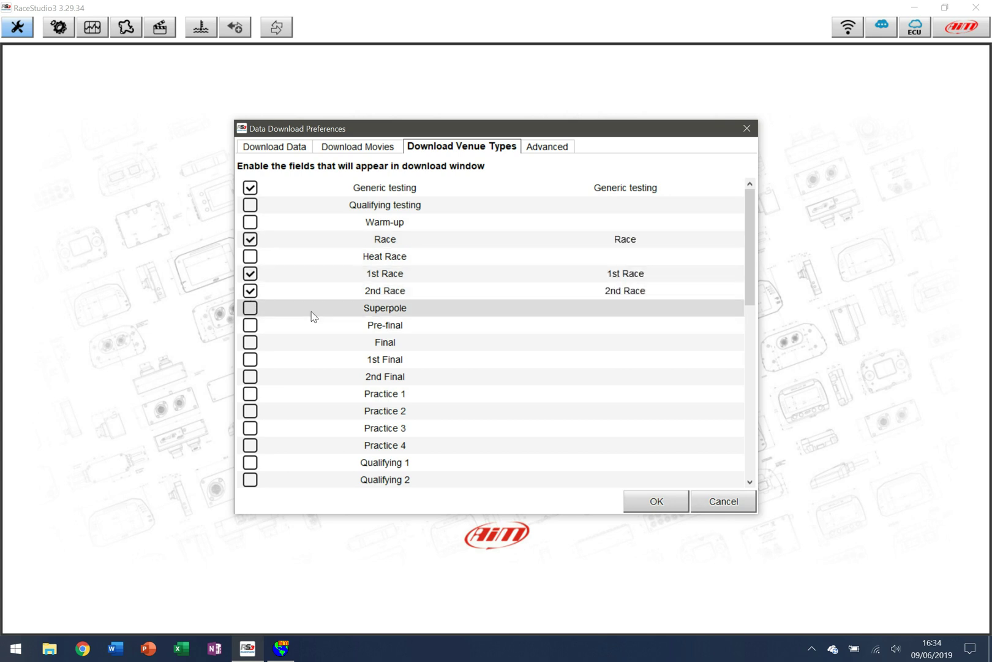
Enable Qualifying further down the venue-type list
scroll(312, 315, down, 2)
scroll(312, 315, down, 1)
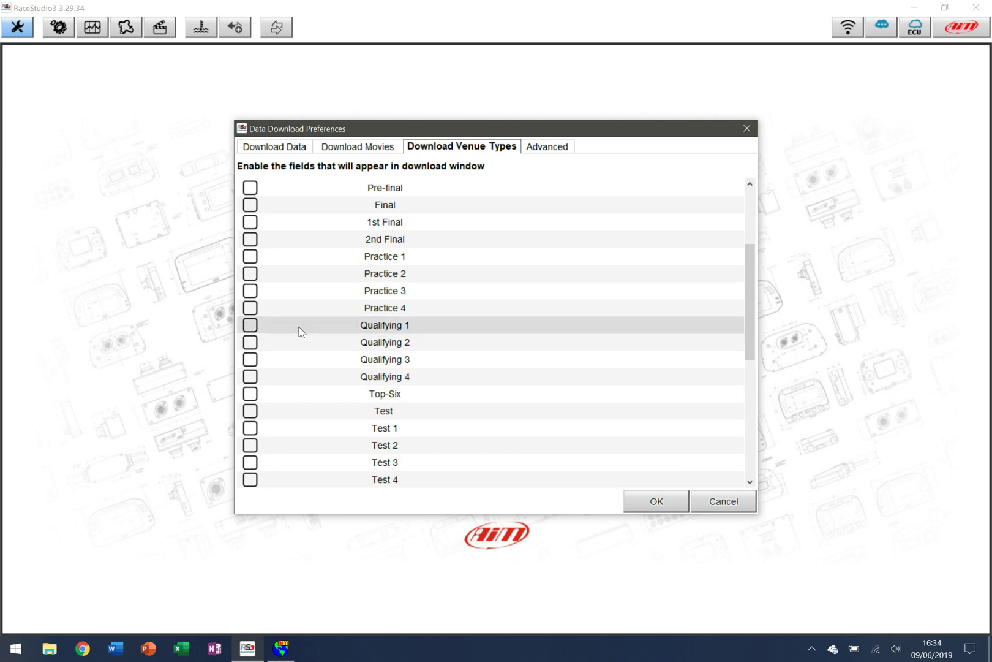
scroll(285, 355, down, 2)
scroll(288, 357, down, 1)
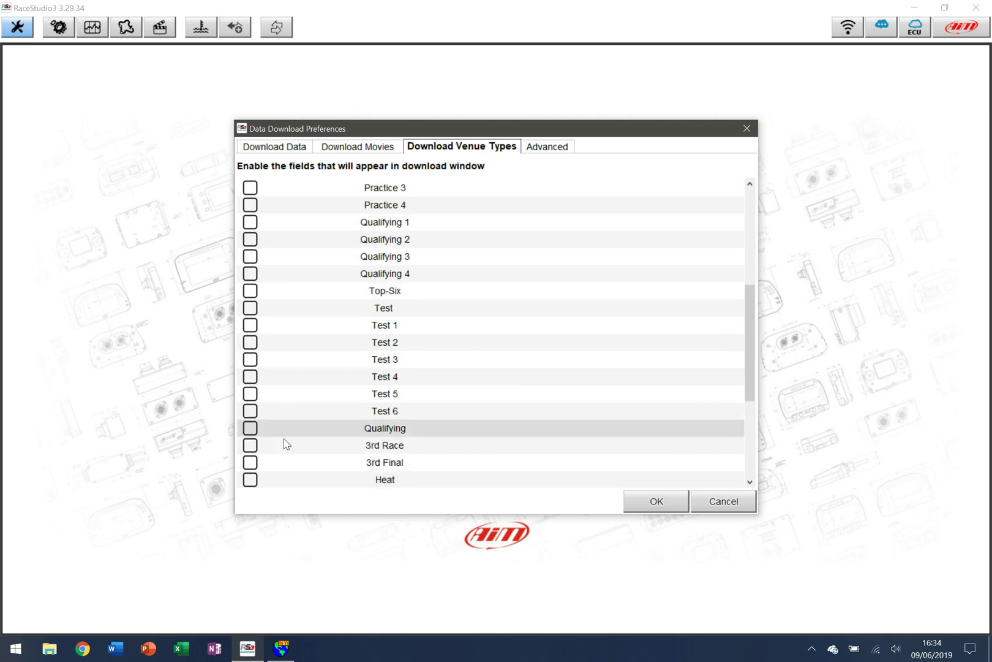
click(250, 427)
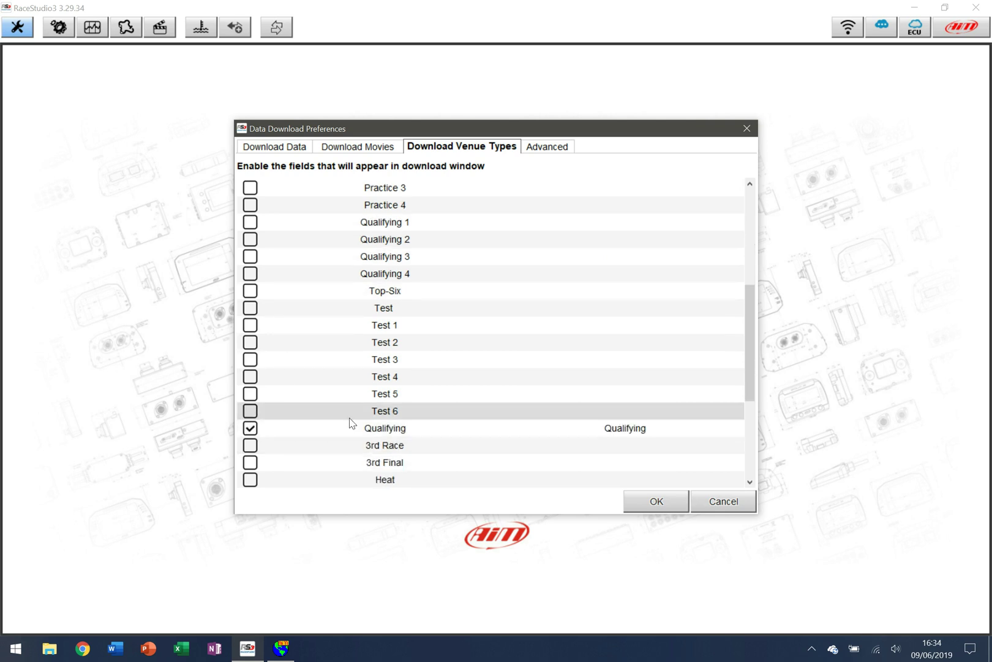
scroll(343, 399, up, 1)
scroll(343, 399, up, 3)
scroll(343, 399, up, 3)
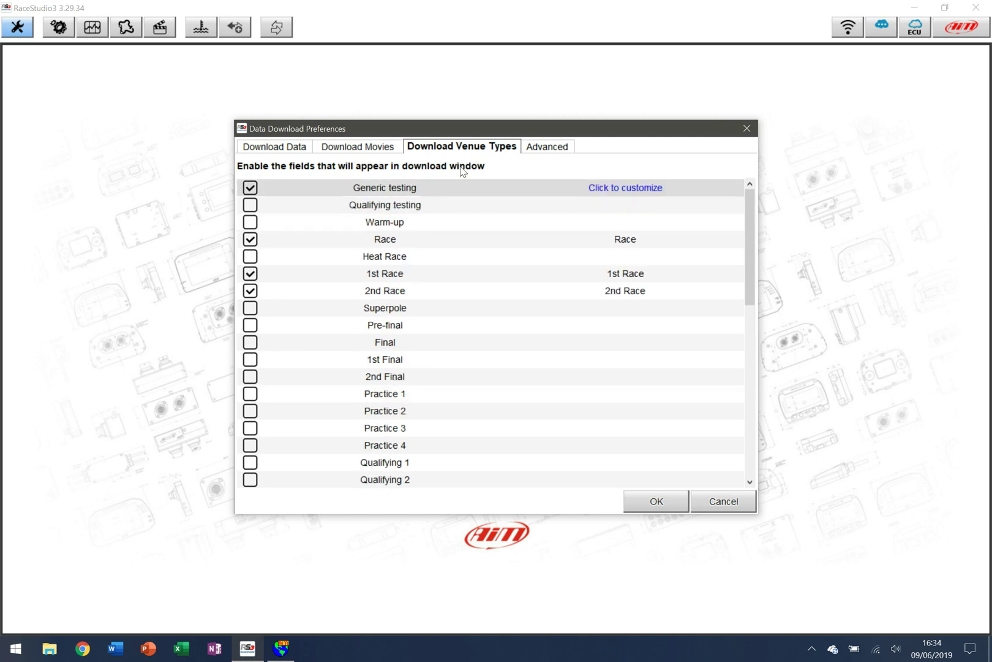
scroll(428, 334, down, 2)
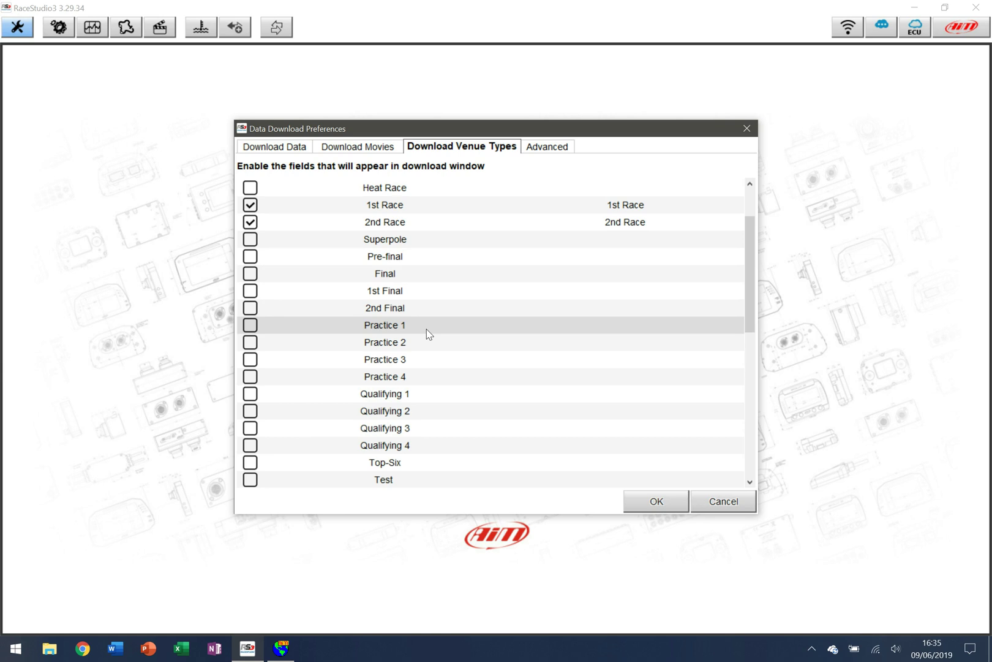
scroll(560, 327, up, 2)
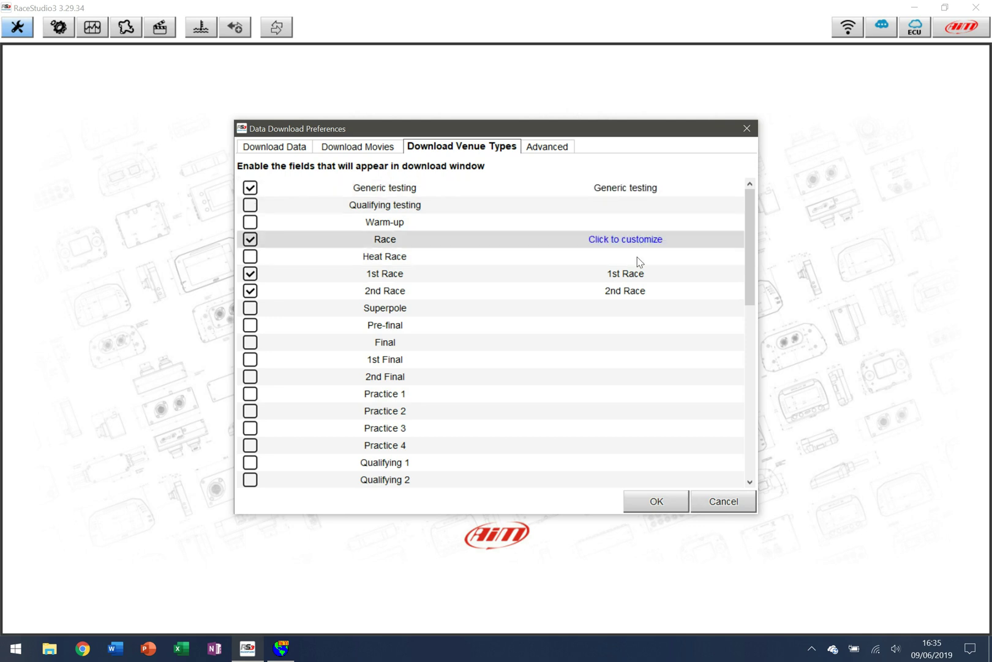
scroll(637, 288, down, 5)
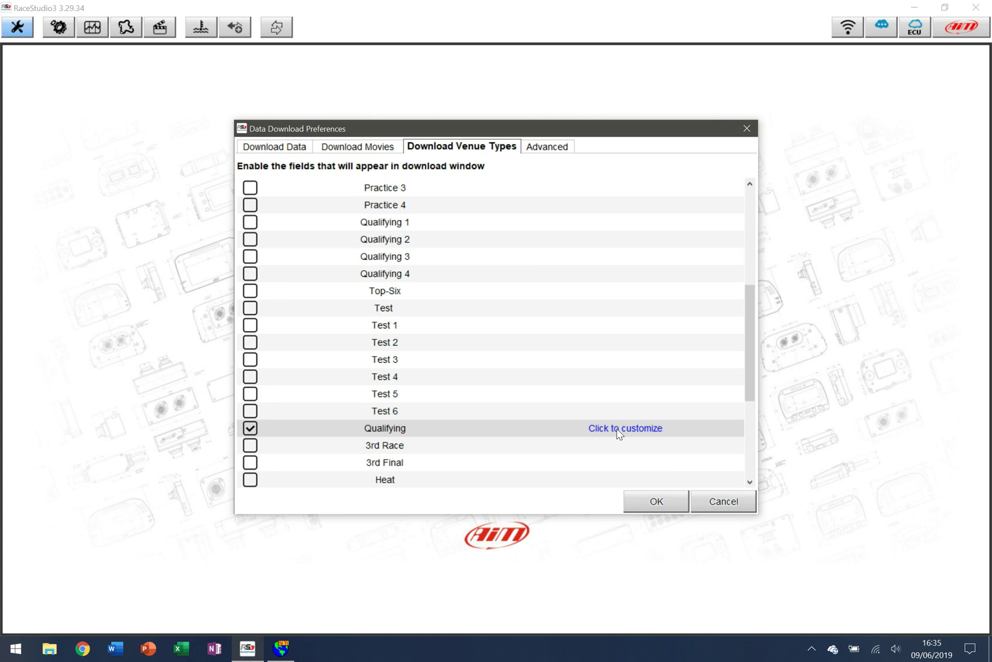
Save the venue types, then review Units Preferences, keeping speed in mph
click(656, 501)
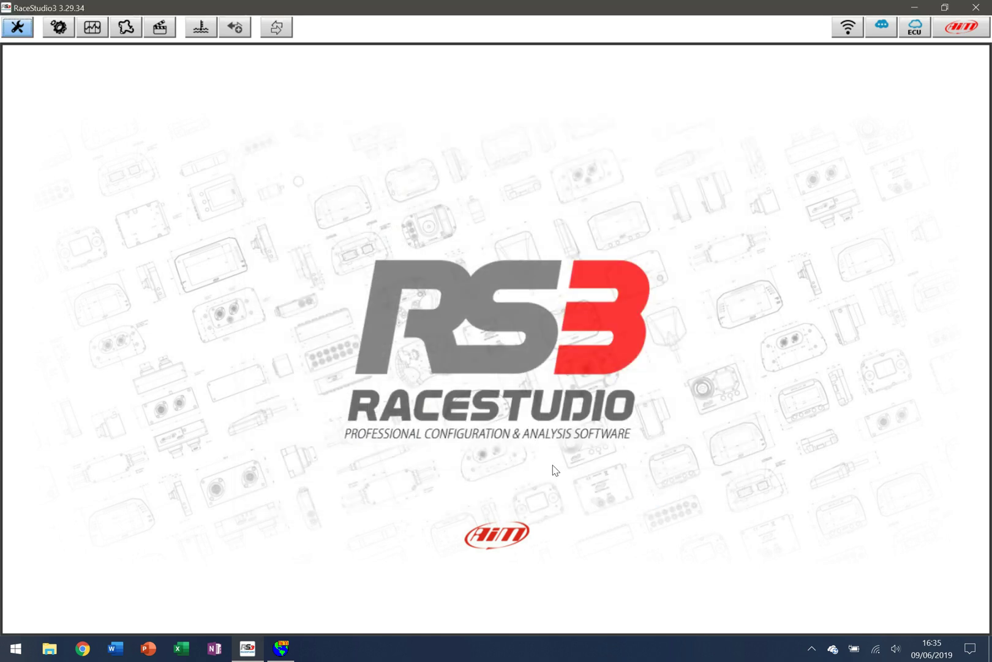
click(23, 31)
click(36, 52)
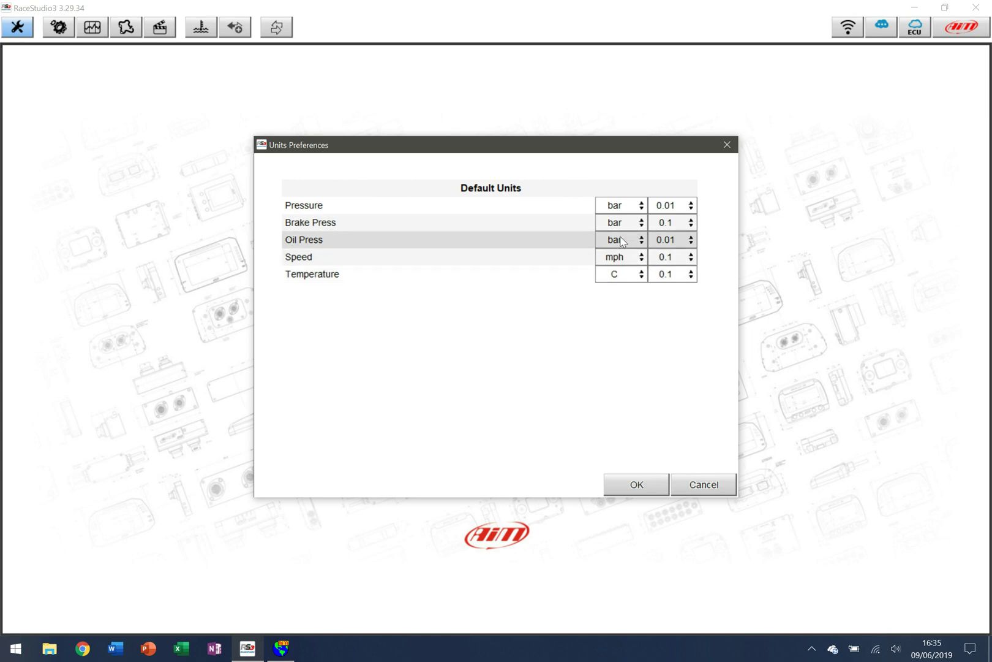
click(623, 262)
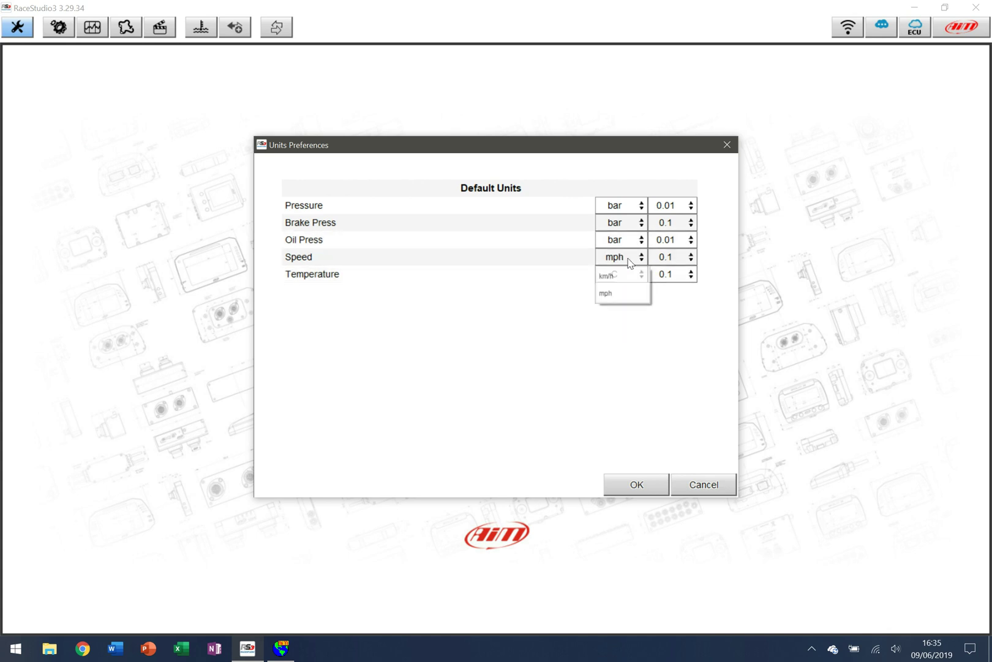
click(615, 381)
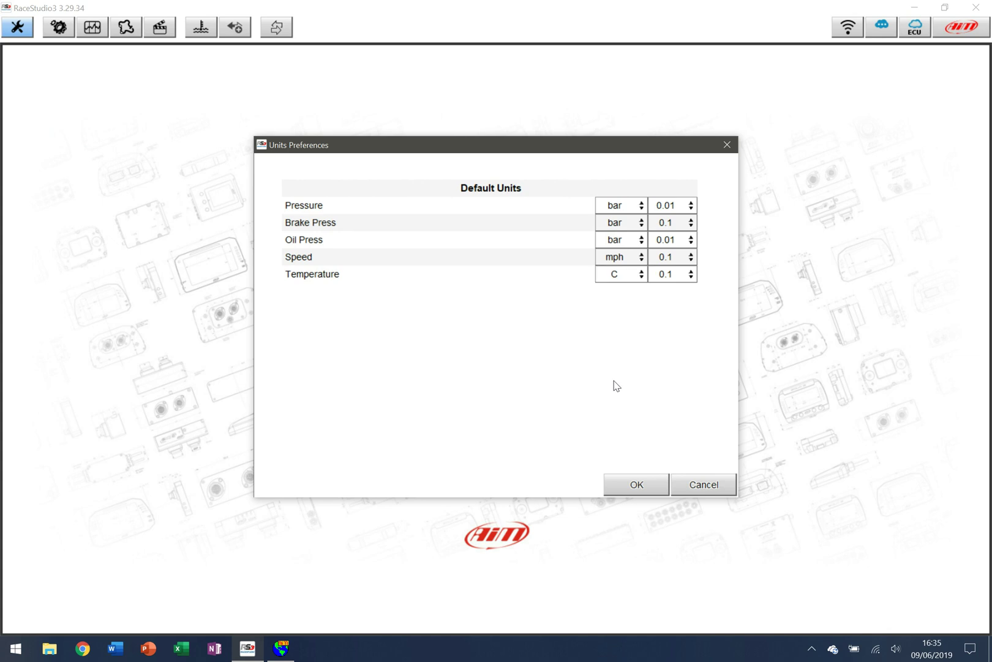
click(637, 483)
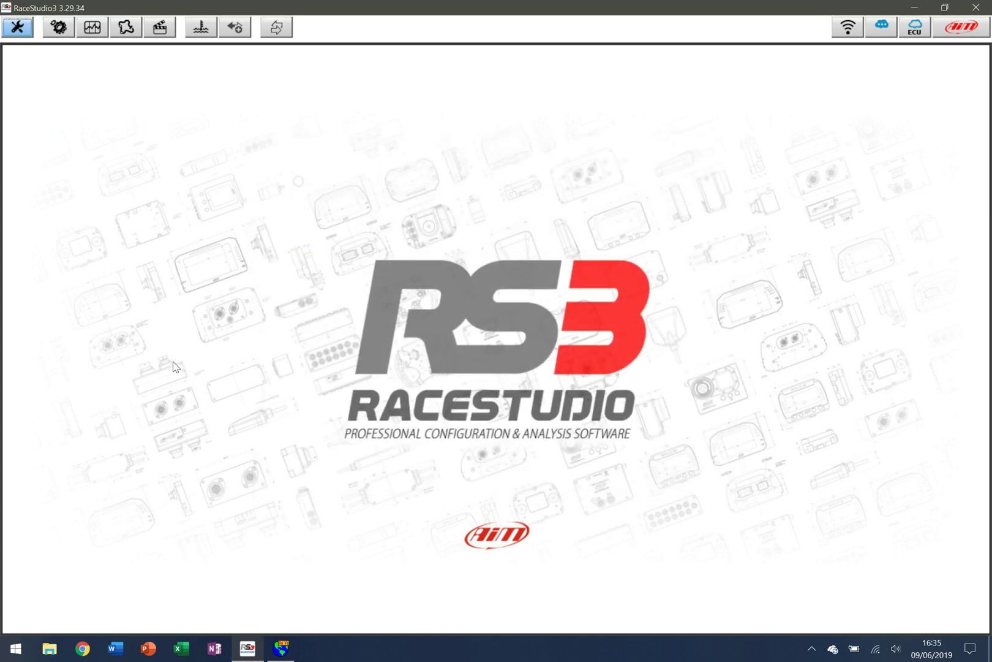